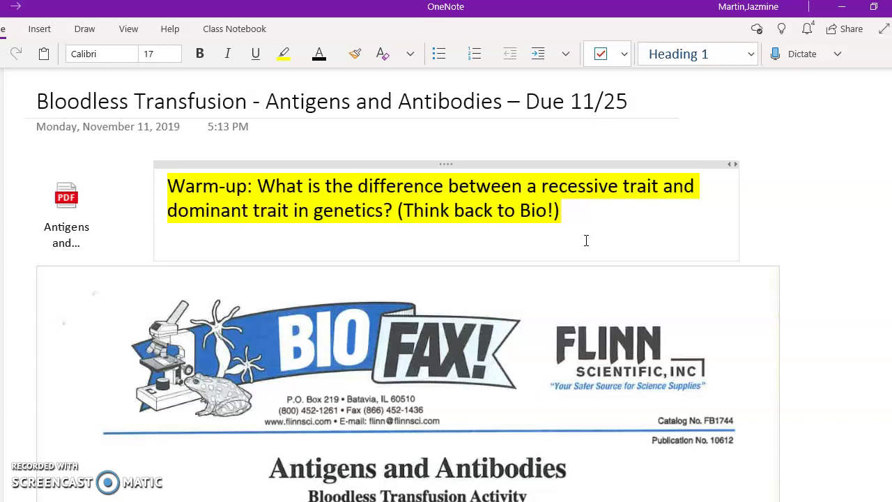
Answer the warm-up question on the line below it with "Bb or BB = Brown eyes, bb = blue eyes"
type("Bb")
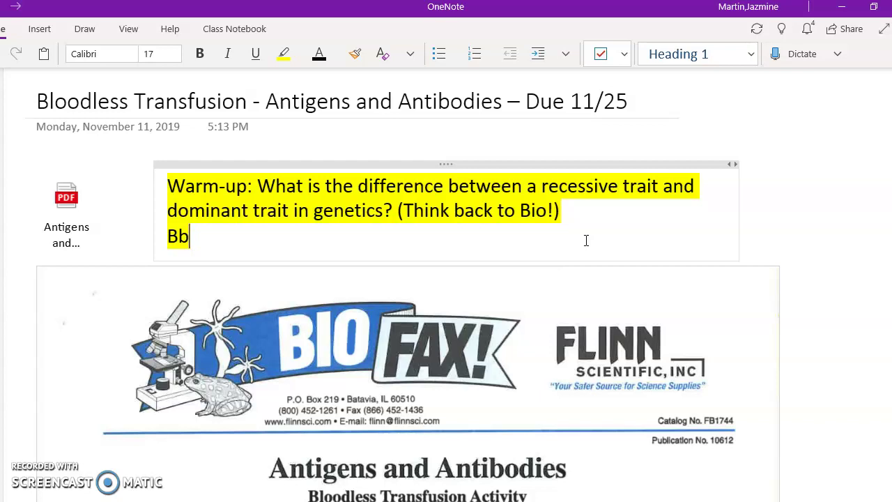
type(" or BB")
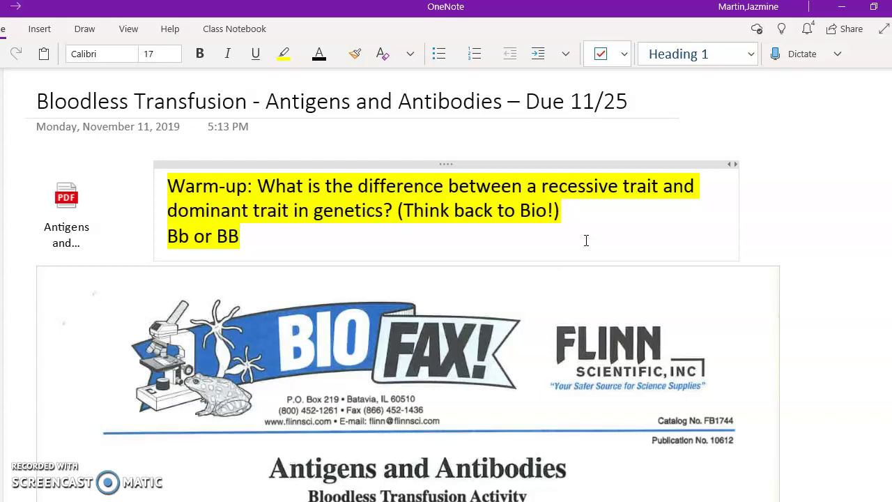
type("= Brown e")
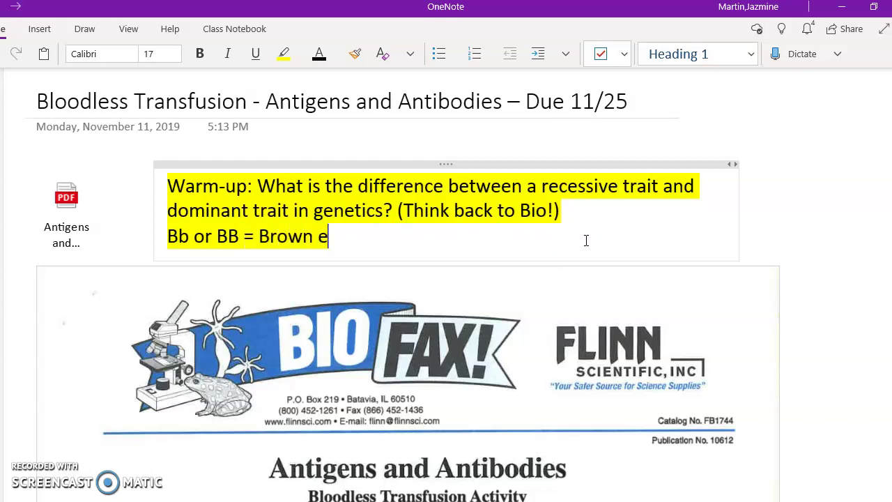
type("yes, ")
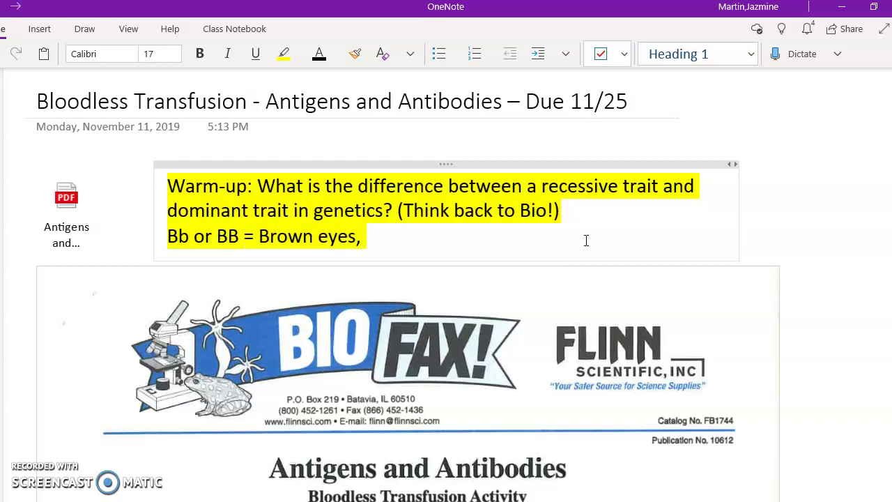
type("bb = ")
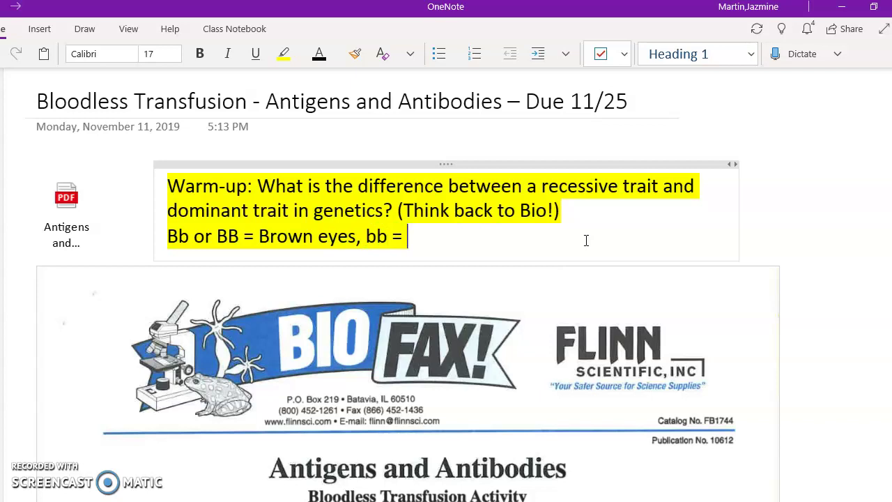
type("blue eyes")
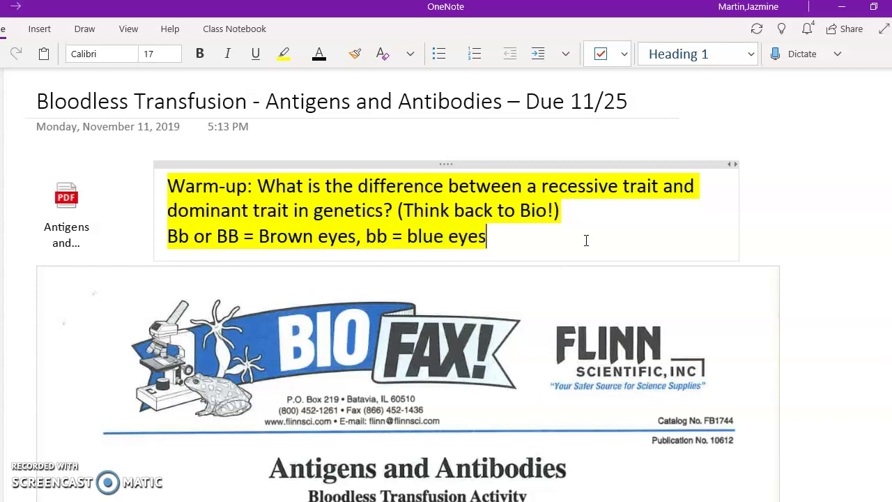
Extend the warm-up answer after "blue eyes" with "-->recessive trait"
type(", sh")
key("BackSpace")
key("BackSpace")
key("BackSpace")
type("-->re")
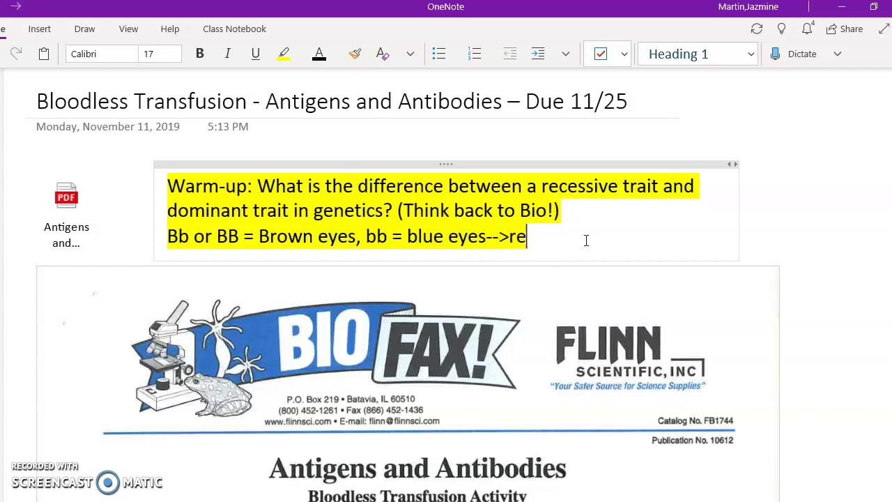
type("cessive t")
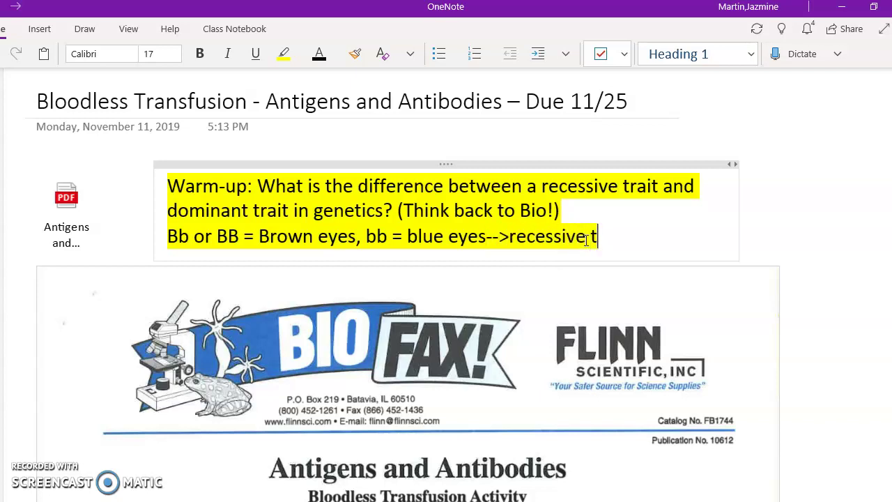
type("riat")
key("BackSpace")
key("BackSpace")
key("BackSpace")
type("ai")
key("BackSpace")
type("t")
Add a text note in the blank area beside the Table 1 heading reading "Erythrocytes - red blood cells - antigens"
scroll(586, 240, "down", 3)
scroll(586, 240, "down", 5)
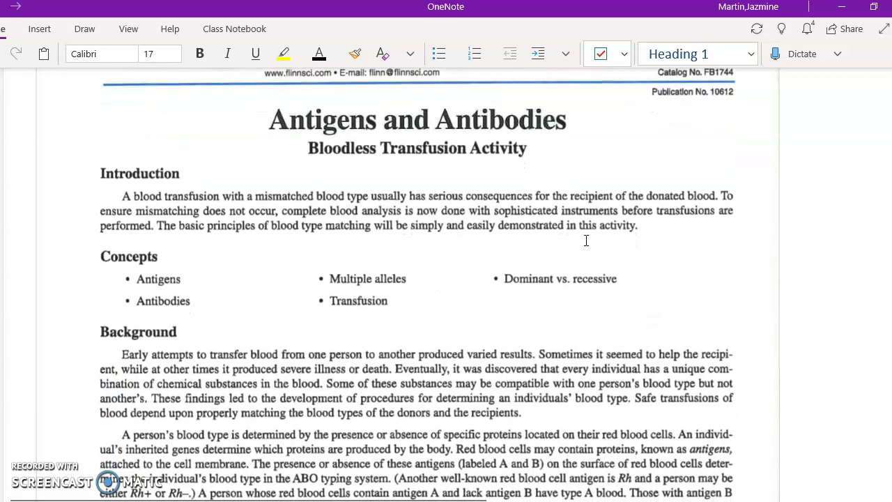
scroll(586, 239, "down", 1)
scroll(585, 239, "down", 4)
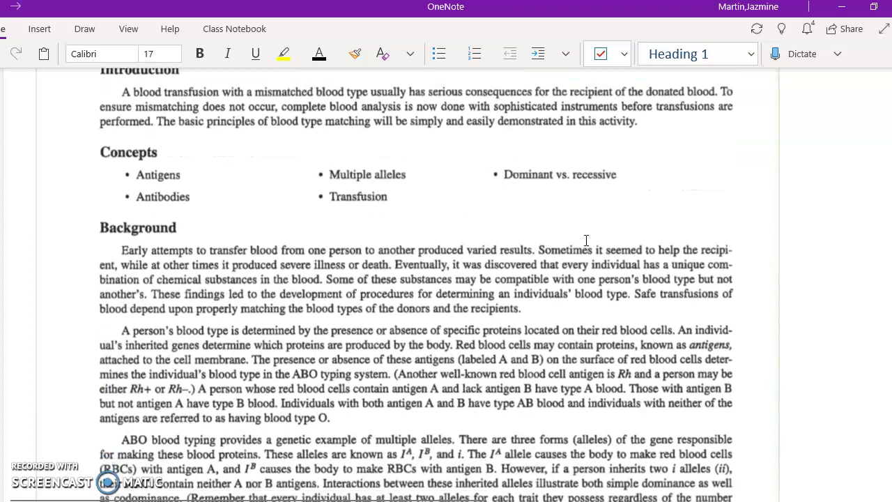
scroll(586, 240, "down", 3)
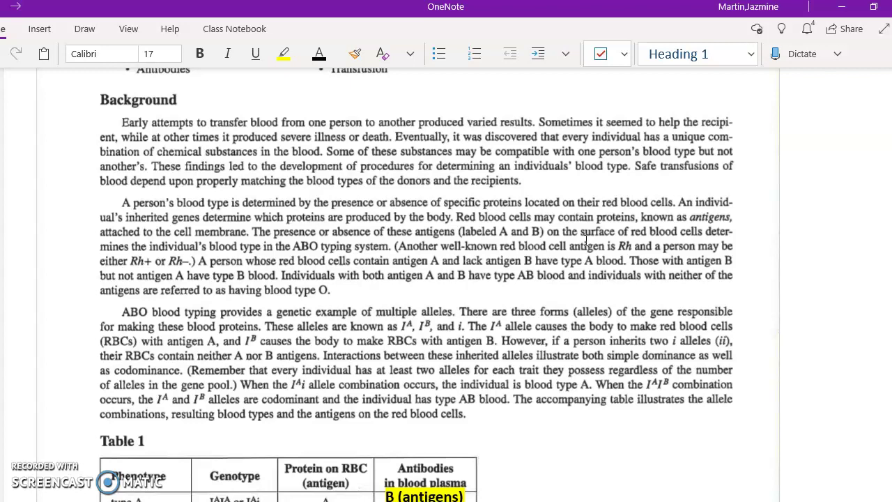
scroll(585, 240, "down", 4)
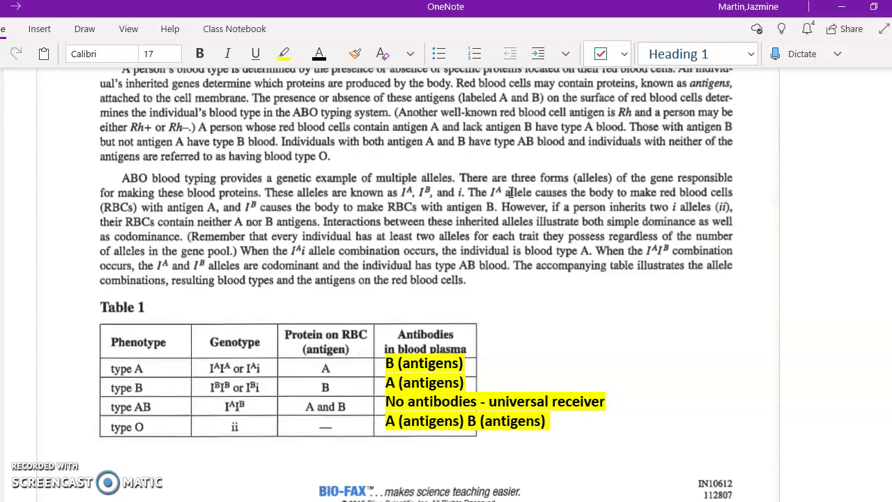
left_click(618, 297)
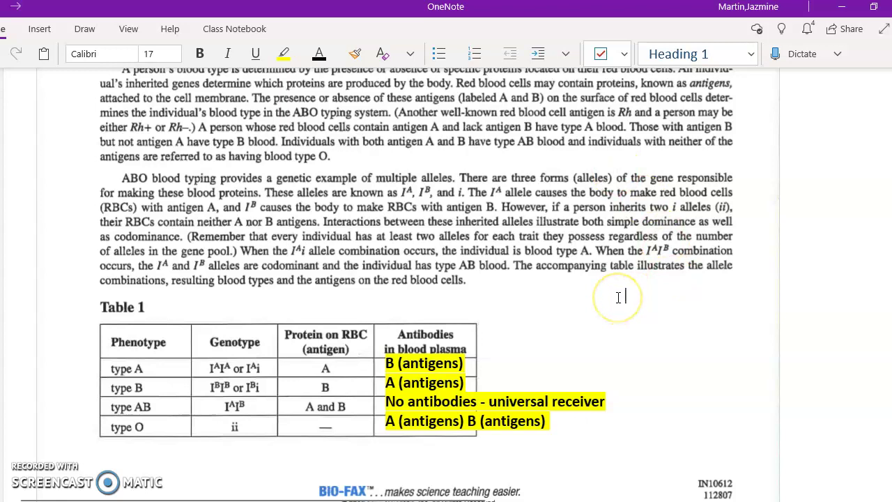
type("Er")
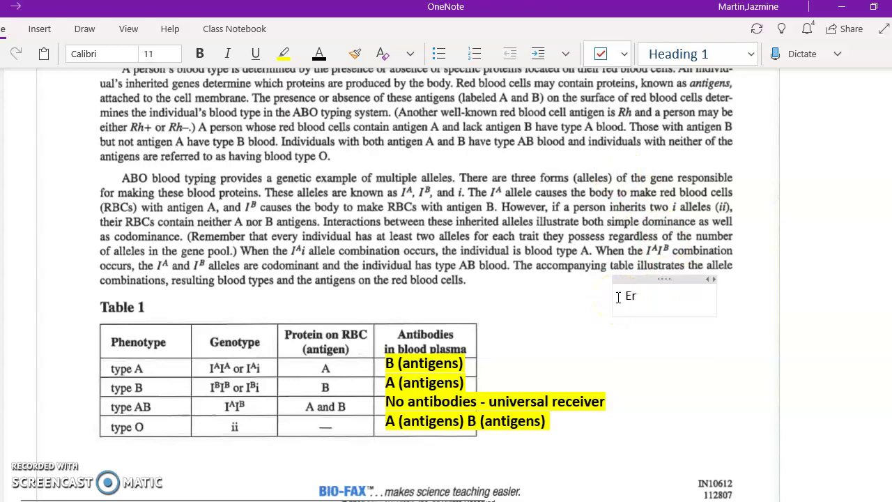
type("ythrocytes - red blood cells - antigens")
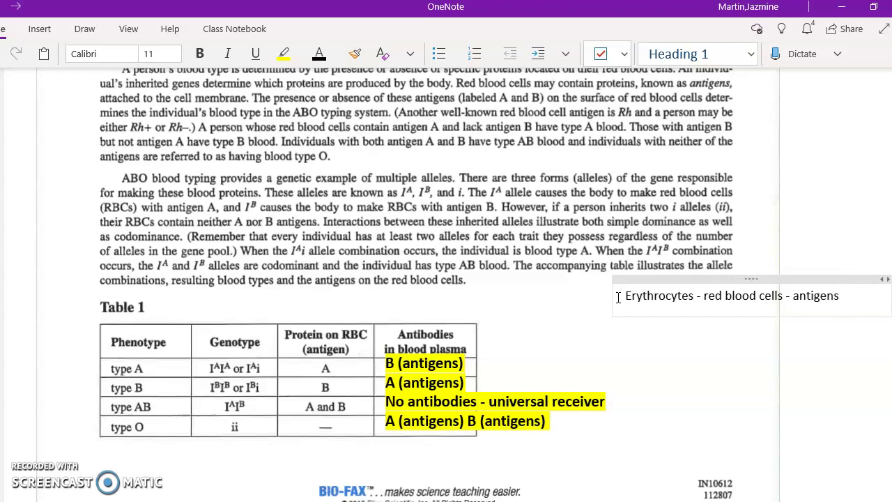
key("Return")
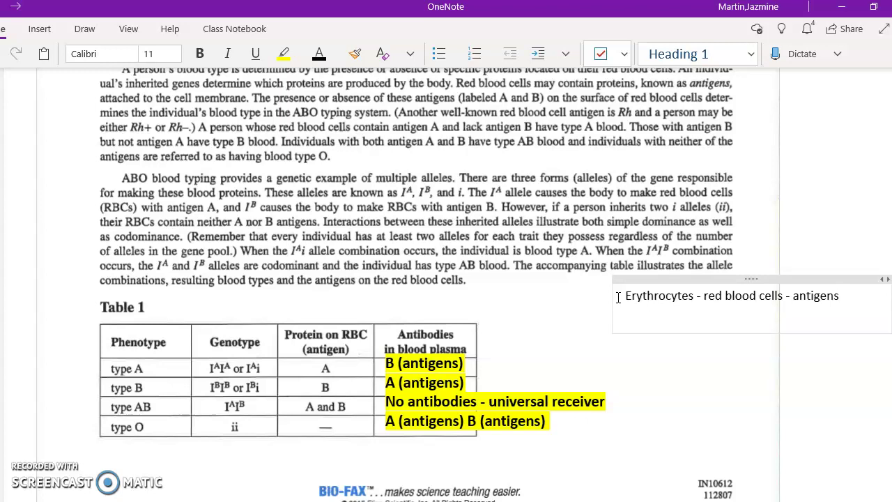
Continue the note below the erythrocytes line with "Leukocytes - white blood cells- produce" and "Antibodies that attack specific antigens" on separate lines
type("Leukocytes - white blood cell")
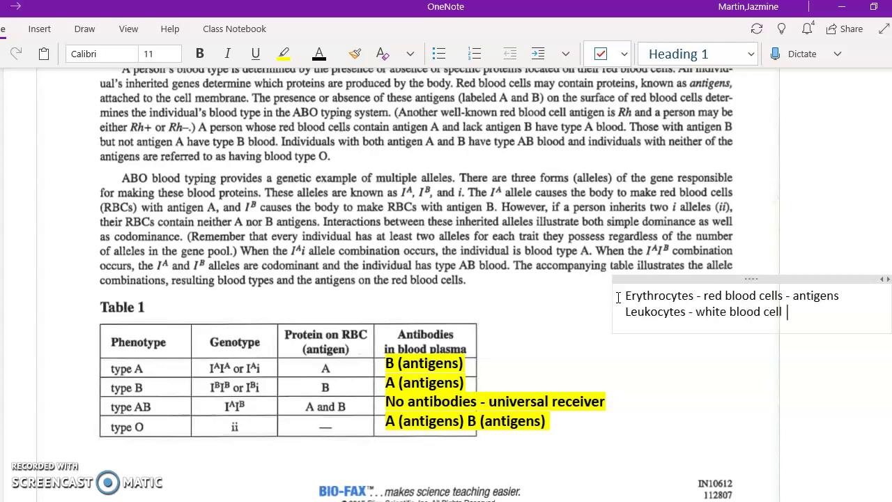
key("BackSpace")
type("s- produce")
key("Return")
type("antibodies that attack specific antigens")
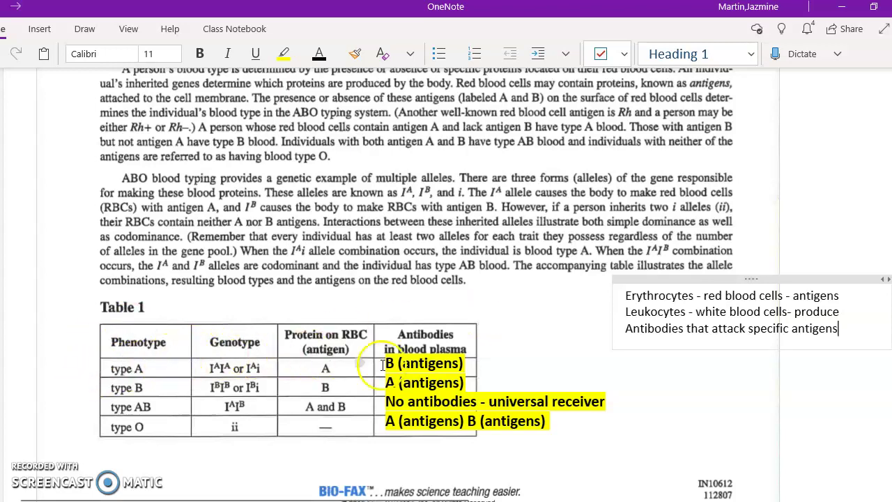
Replace the old answers in Table 1's antibodies column with a yellow-highlighted type A entry reading "Antibodies against B antigens"
left_click_drag(532, 436, 390, 367)
key("Delete")
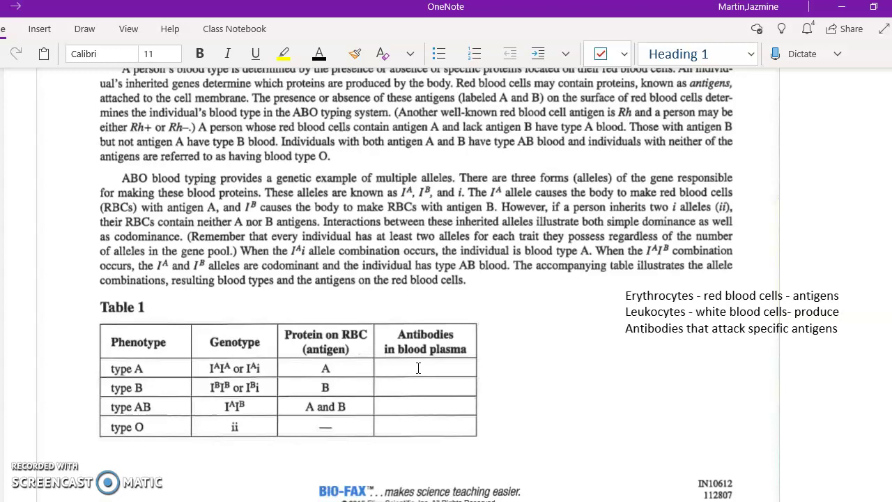
type("Antibodies a")
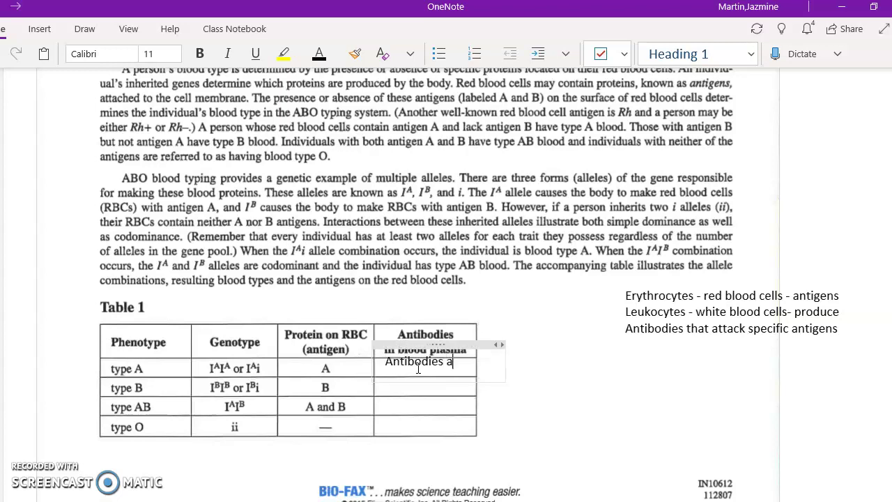
type("gainst B")
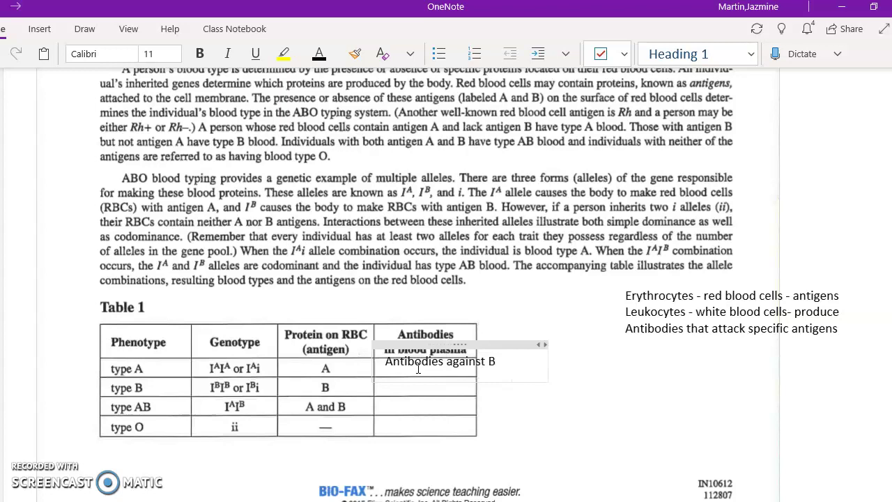
type(" antigens")
key("Return")
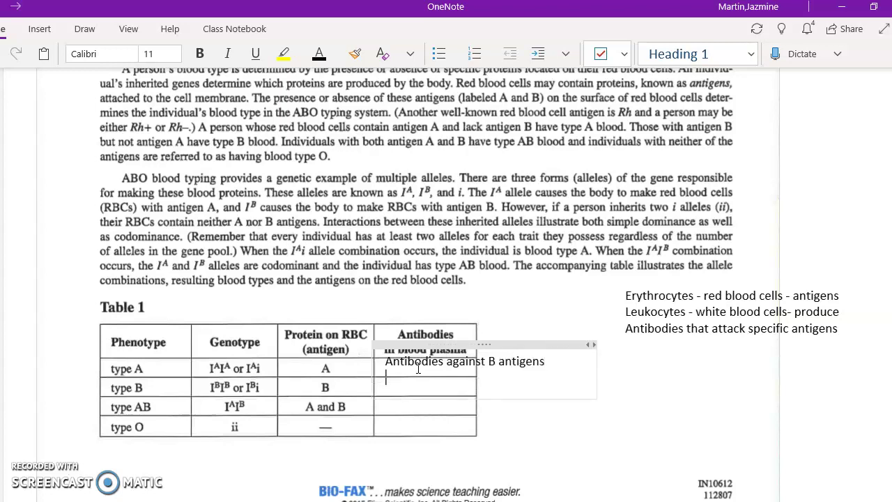
left_click_drag(563, 356, 385, 366)
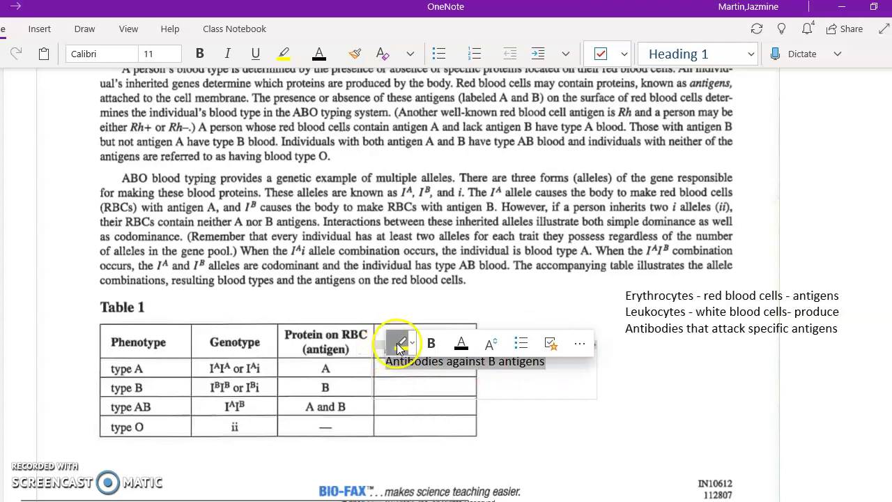
left_click(391, 345)
Enter "Antibodies against A antigens" as the type B answer in the antibodies column and highlight it in yellow
key("Return")
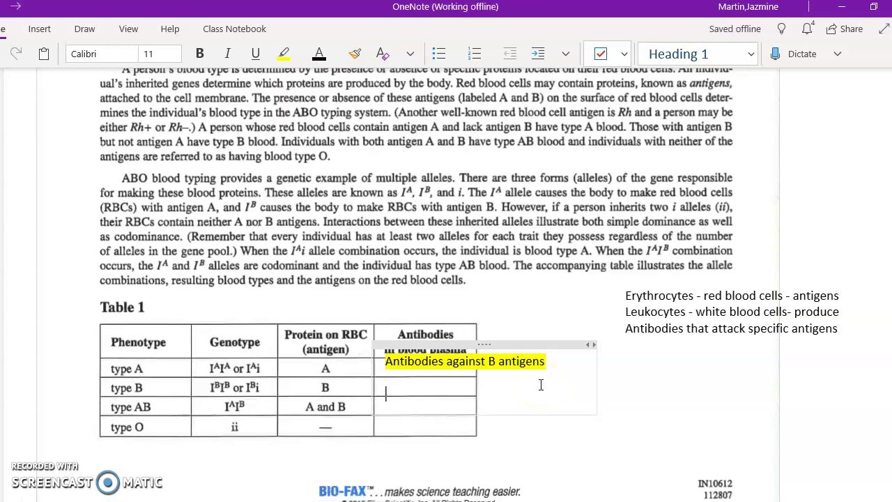
type("Antibodies against A")
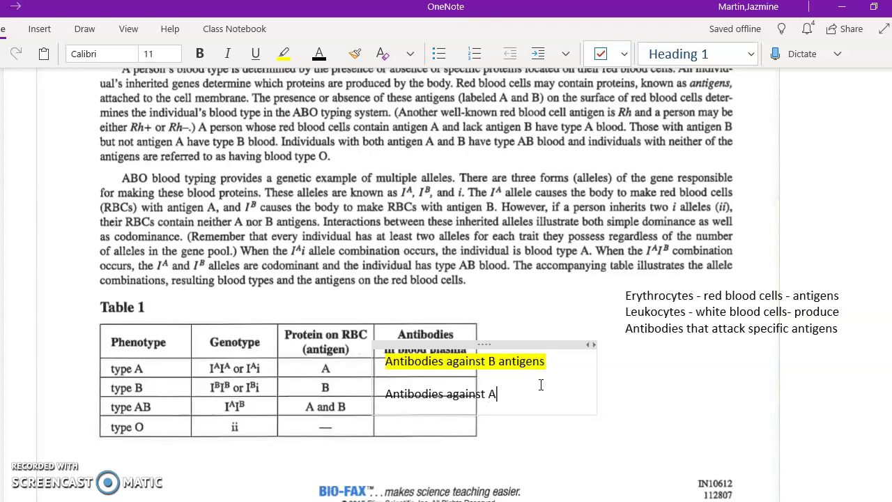
type(" antigens")
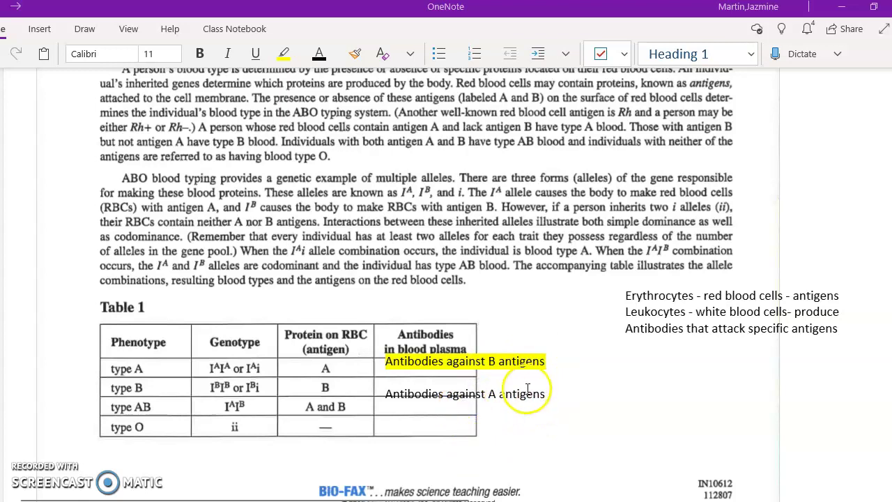
left_click_drag(538, 393, 382, 395)
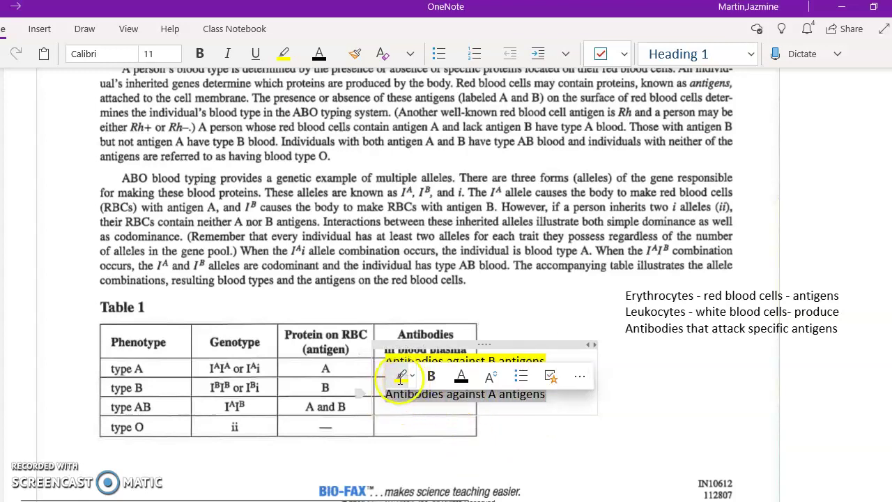
left_click(401, 377)
Enter "Nooooo antibodies! - universal receiver" as the type AB answer in the antibodies column
left_click(570, 402)
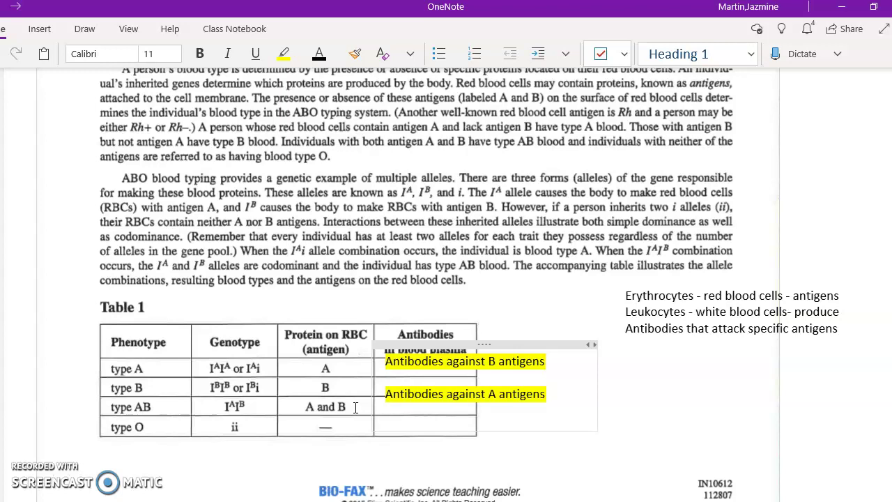
type("Nooooo antibodies")
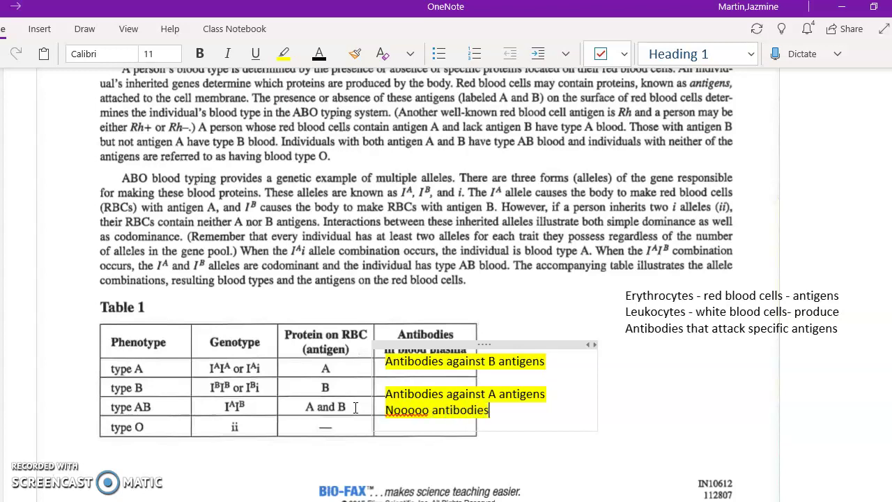
type("! - universal receiver")
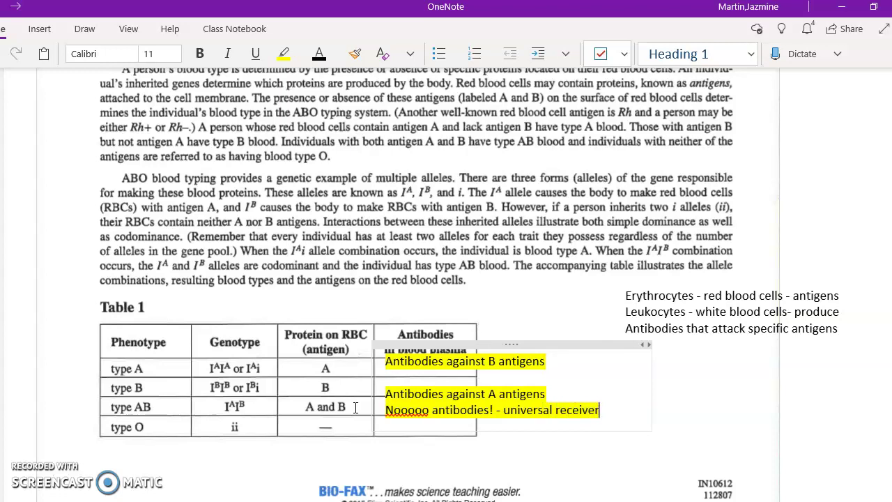
Enter "Both antibodies against A and B antigens" as the type O answer in the antibodies column
key("Return")
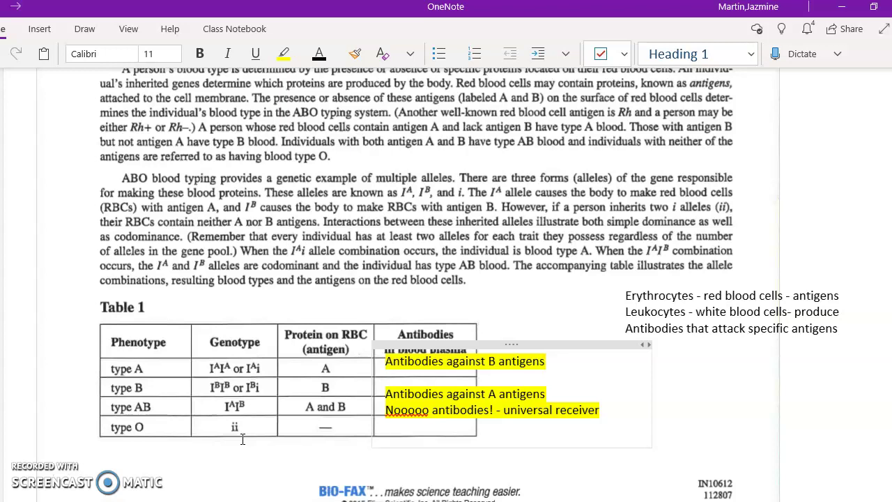
type("Both an")
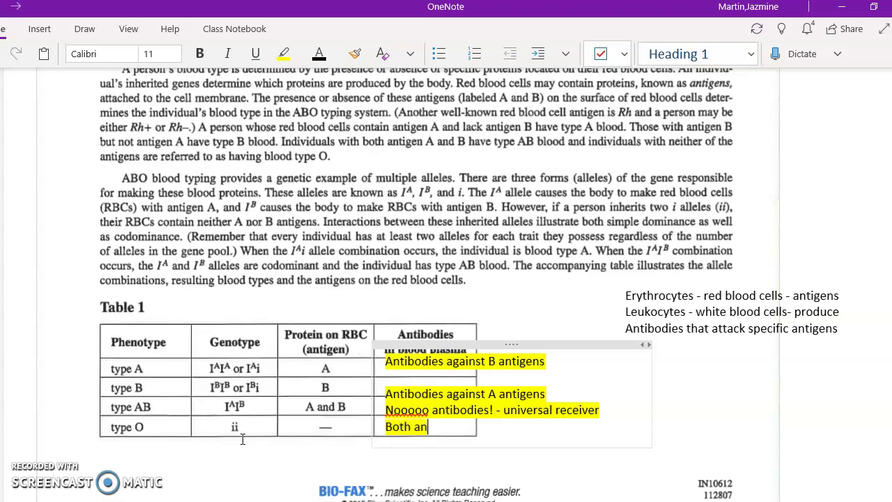
type("tibo dies against a")
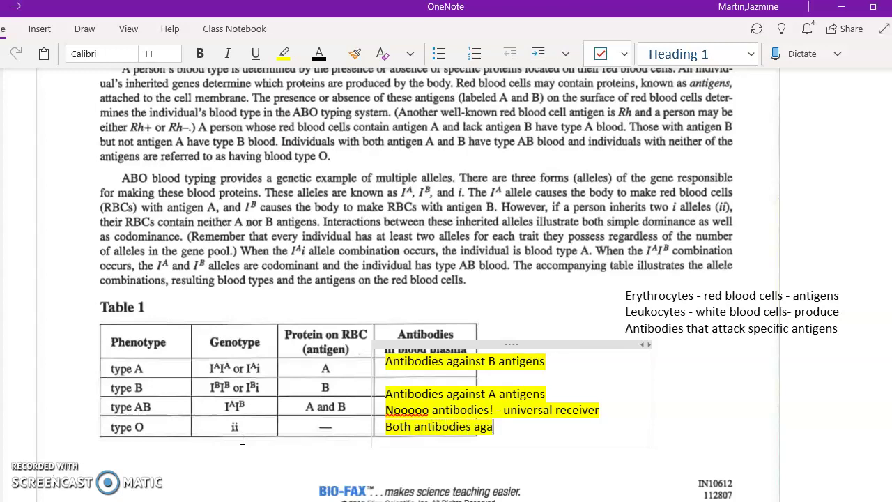
key("BackSpace")
type("A and")
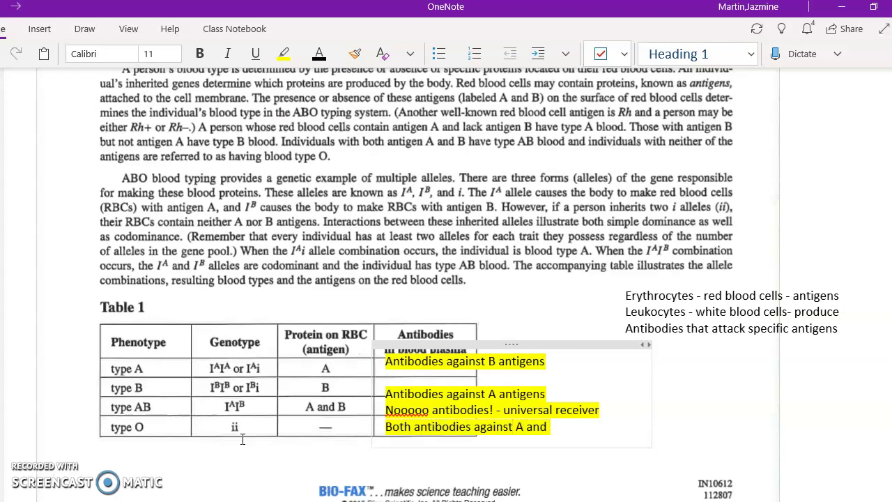
type(" B antigens")
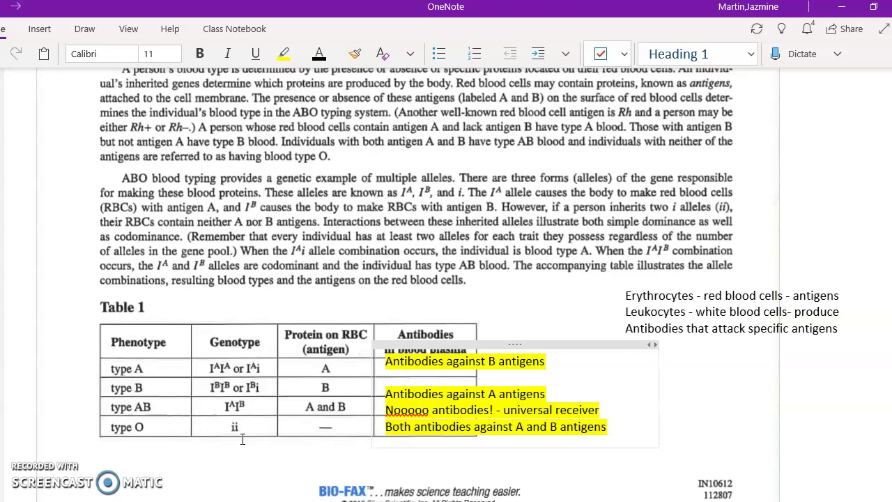
Answer Pre-Lab question 2, on the antibodies in type B plasma, with "A" beside the question
scroll(758, 381, "down", 1)
scroll(758, 380, "down", 4)
left_click(677, 356)
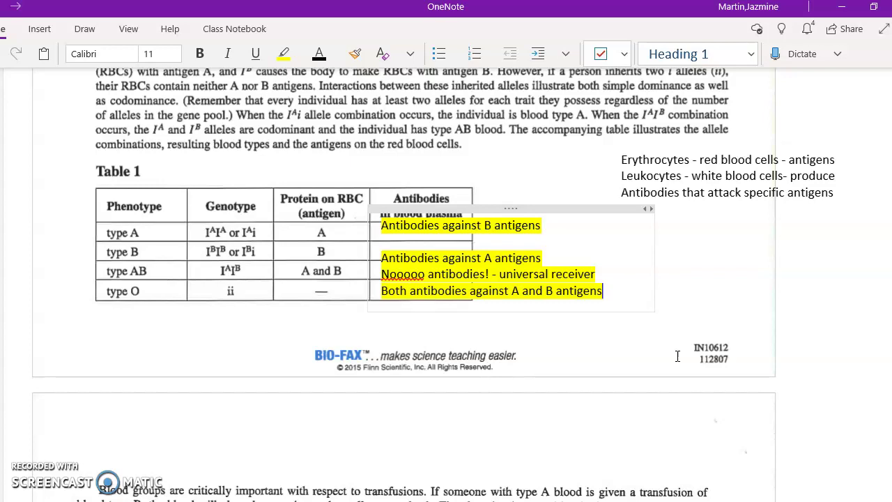
scroll(678, 356, "down", 10)
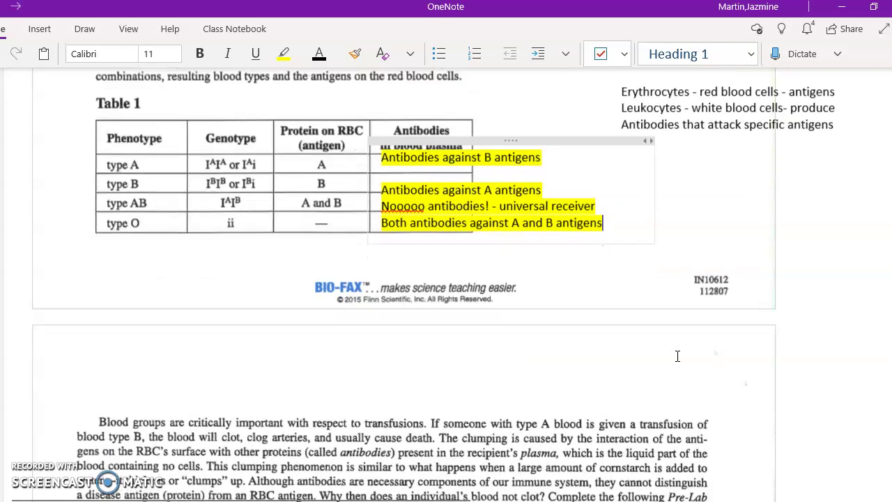
scroll(678, 356, "down", 1)
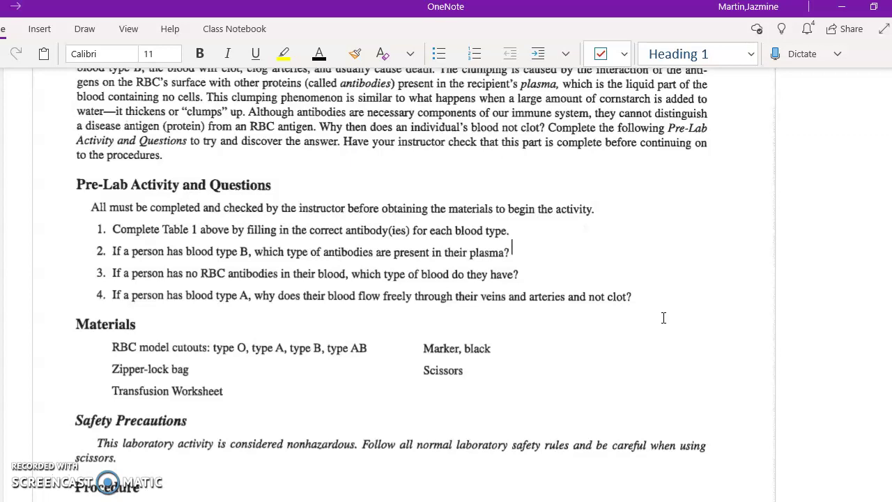
type("A")
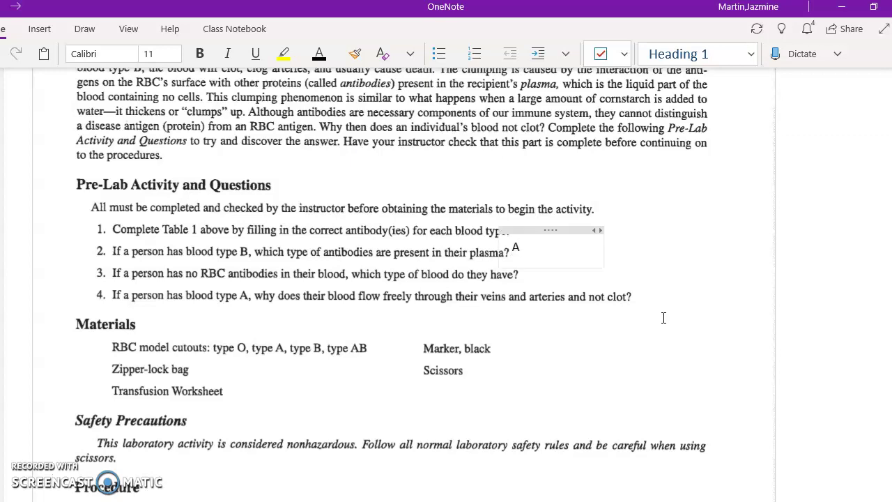
Enter "AB" beside Pre-Lab question 3 as the blood type with no RBC antibodies
key("Return")
scroll(663, 317, "up", 8)
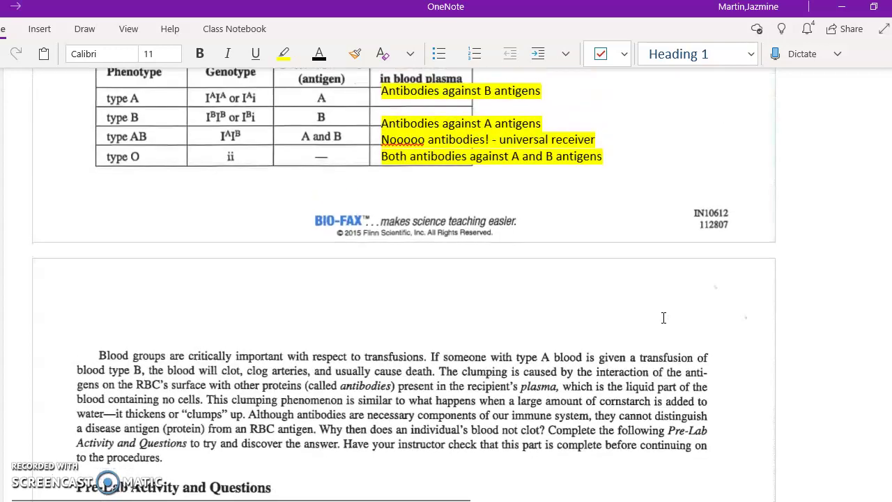
scroll(663, 355, "down", 7)
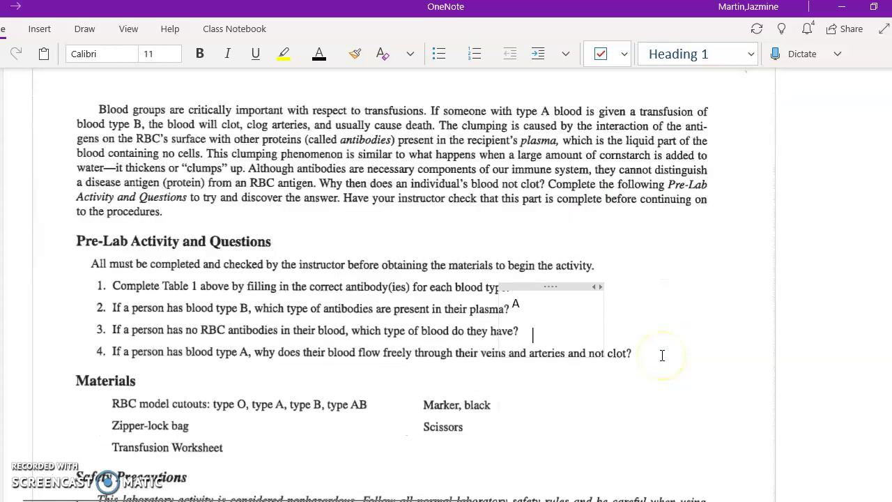
type("AB")
Answer Pre-Lab question 4 with "their blood does not have antibodies Against Type A antigens", split over two lines
key("Return")
key("Tab")
key("Tab")
key("Tab")
key("Tab")
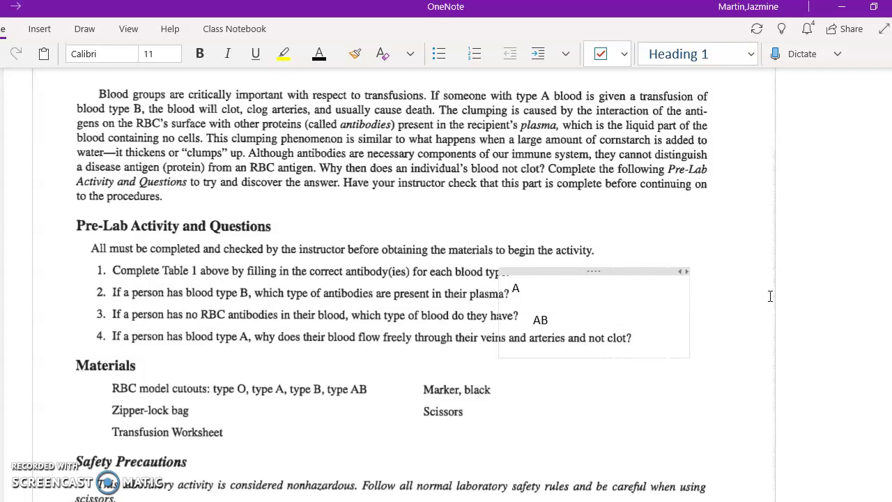
type("their blood does not have antibodies")
key("Return")
type("Against Type A antigens")
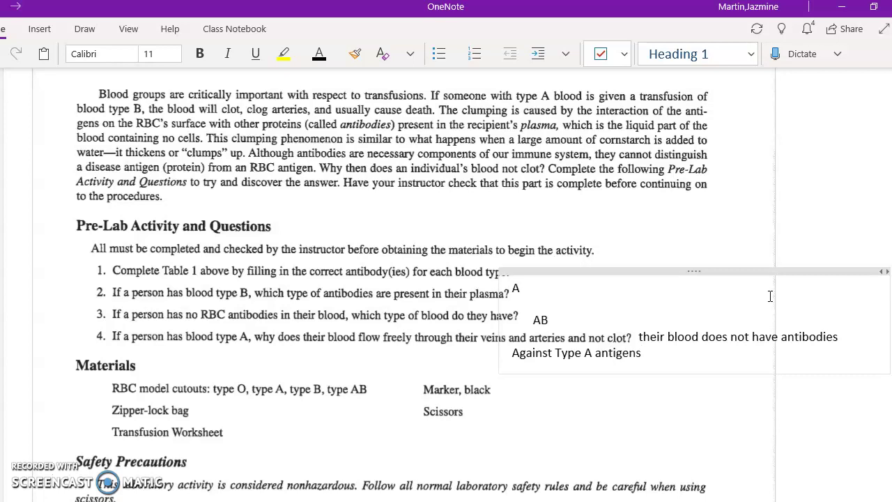
Review the Procedure steps, the Discussion Questions and the example row of the Transfusion Worksheet, then return to the Procedure
scroll(770, 296, "down", 5)
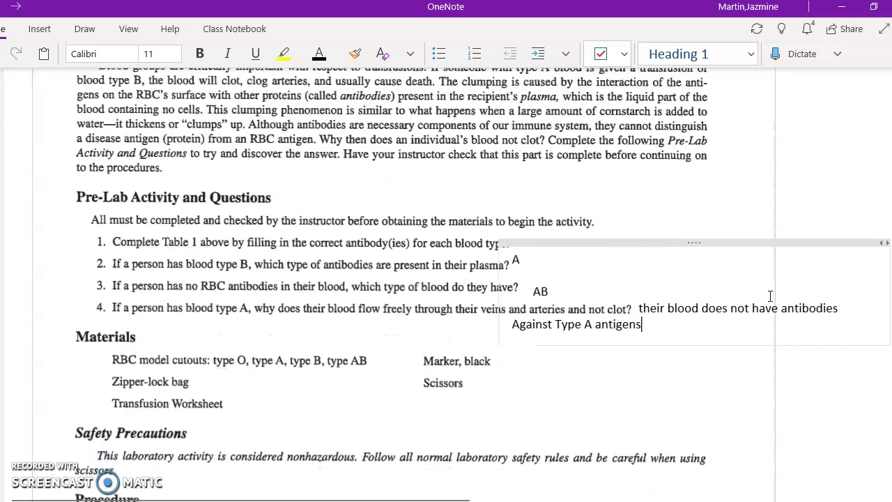
scroll(770, 296, "down", 6)
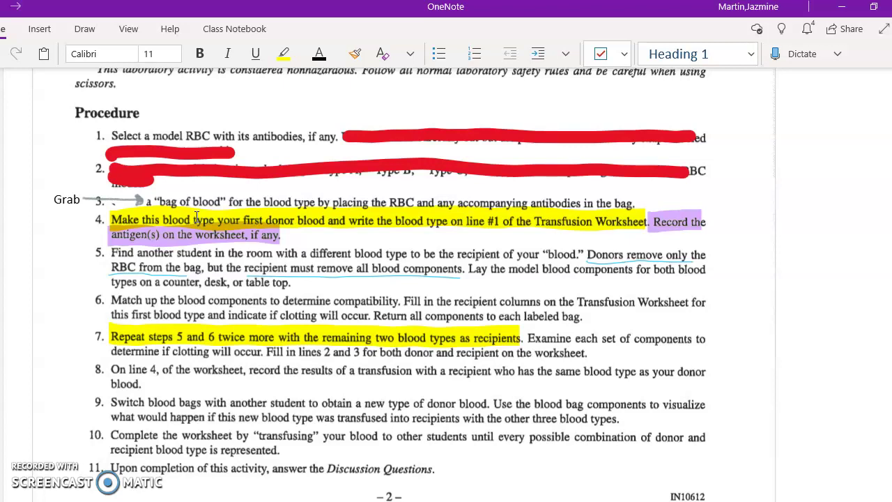
scroll(438, 269, "down", 5)
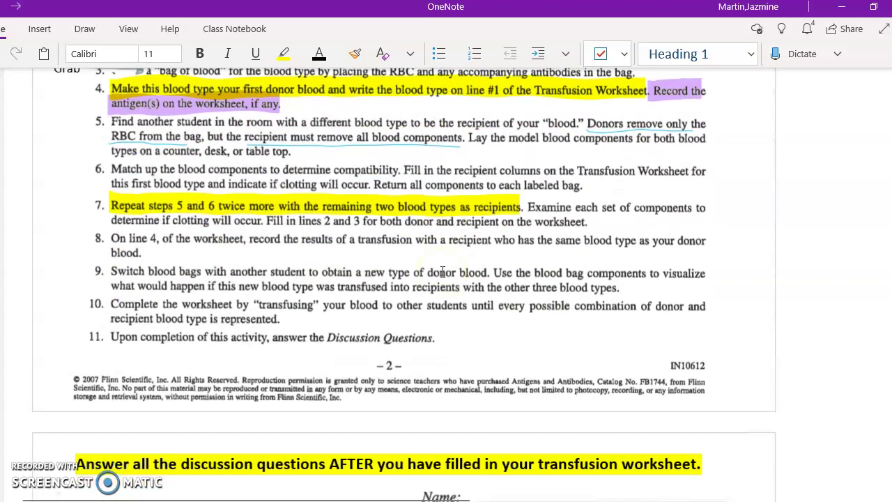
scroll(442, 272, "down", 7)
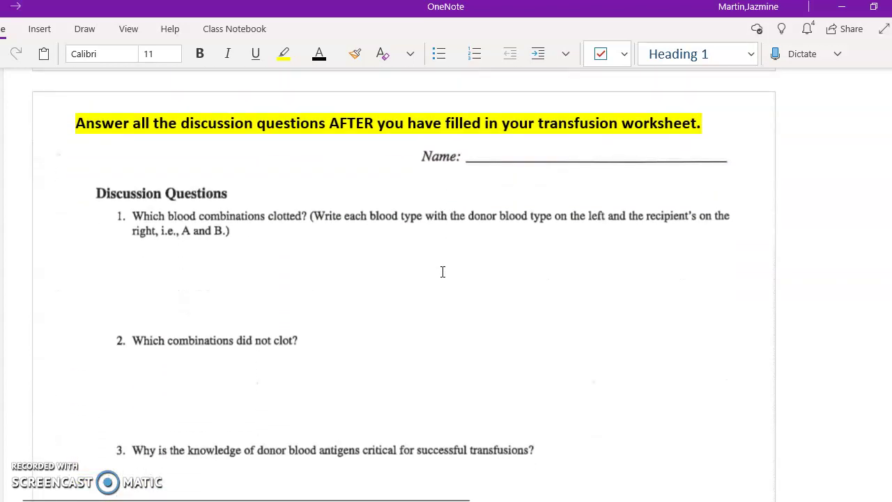
scroll(442, 272, "down", 14)
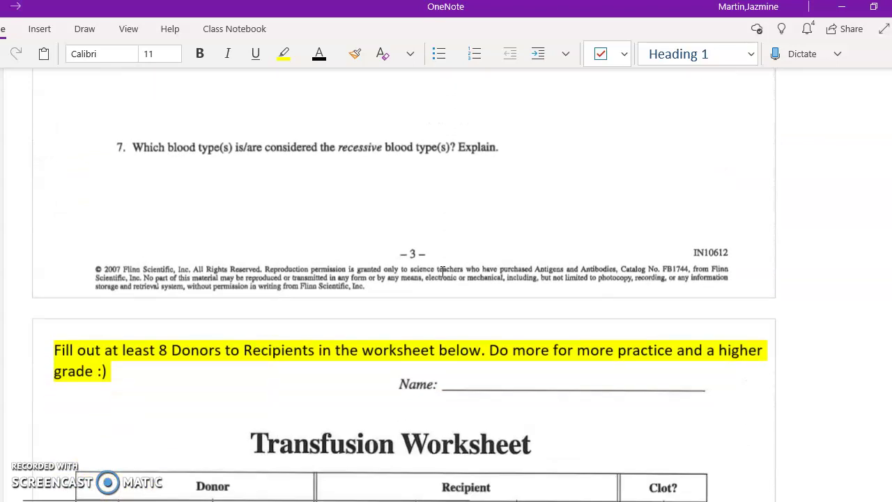
scroll(442, 272, "up", 1)
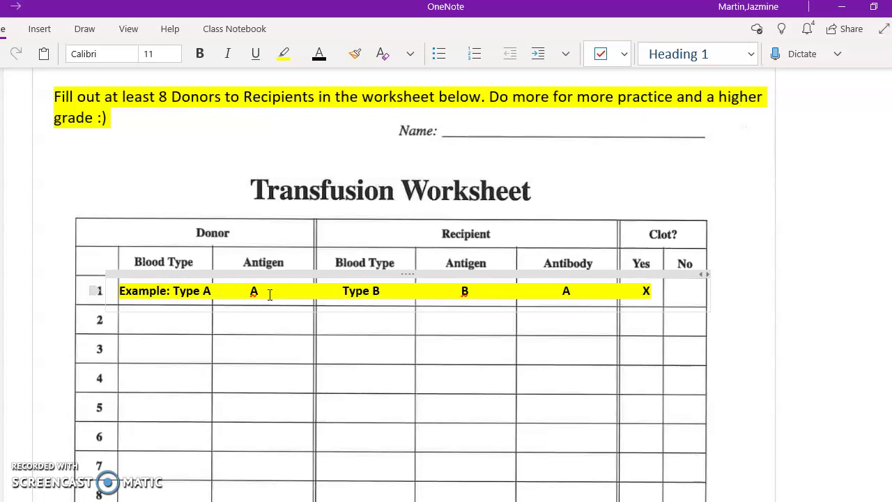
scroll(270, 294, "up", 10)
left_click(153, 355)
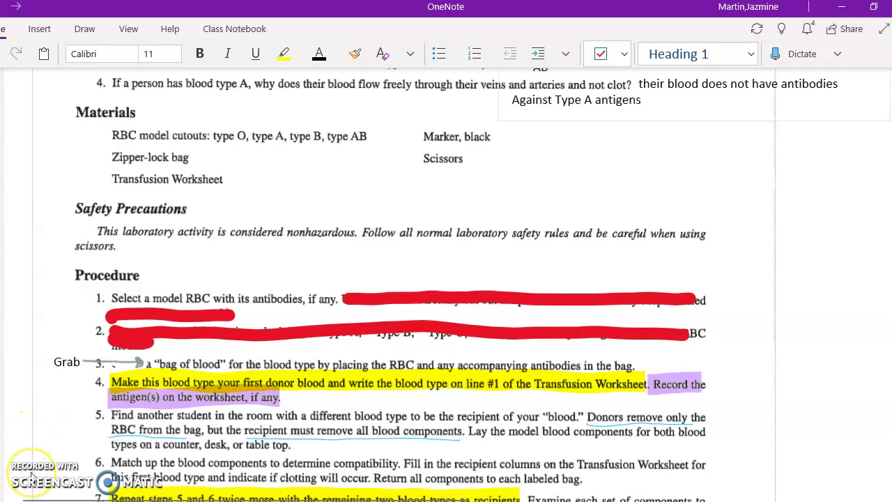